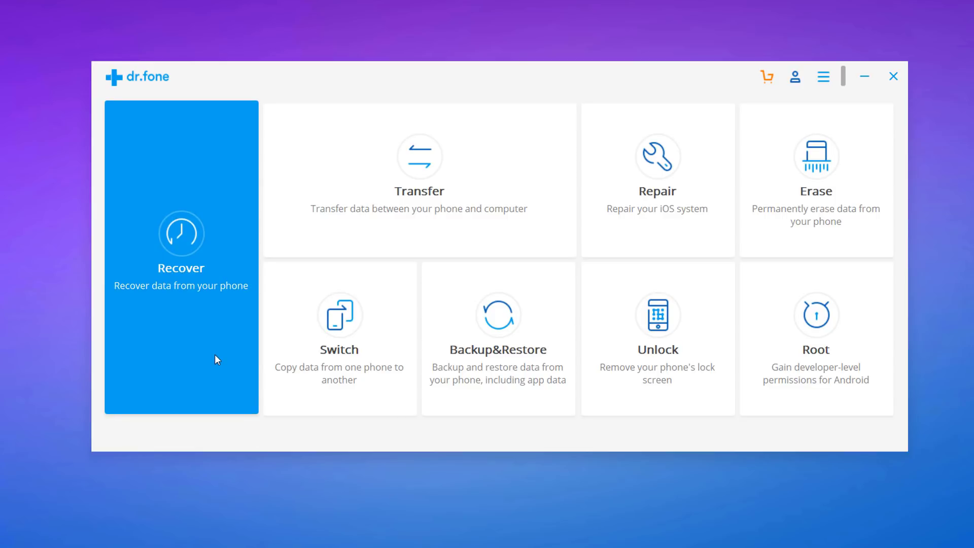
Step: Open Recover, view the SD card and broken-phone modes, and scan the Galaxy J5's phone data for all file types
left_click(214, 353)
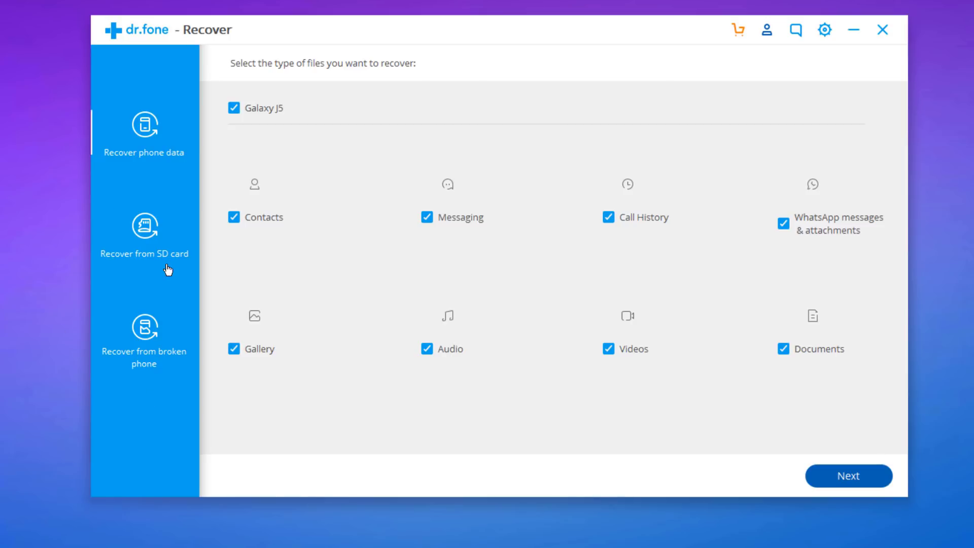
left_click(121, 209)
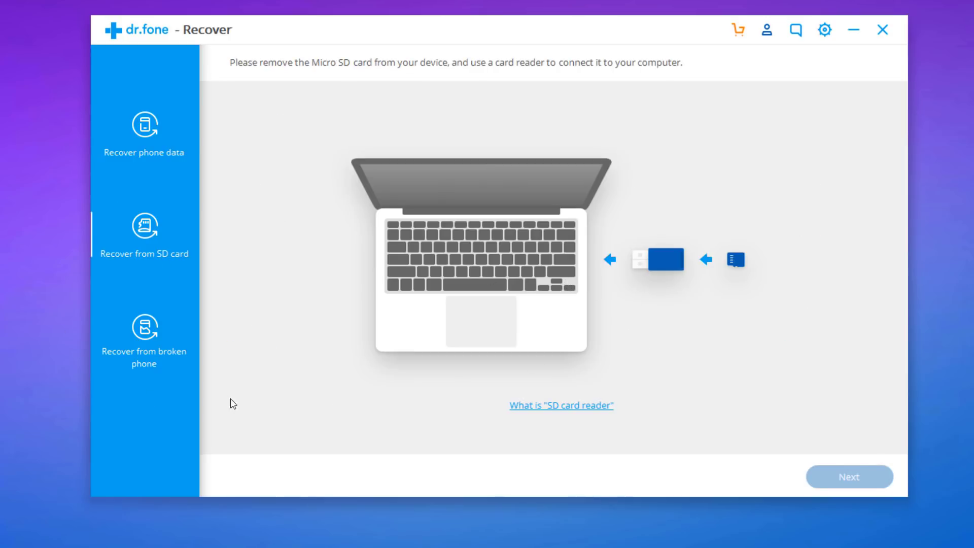
left_click(162, 374)
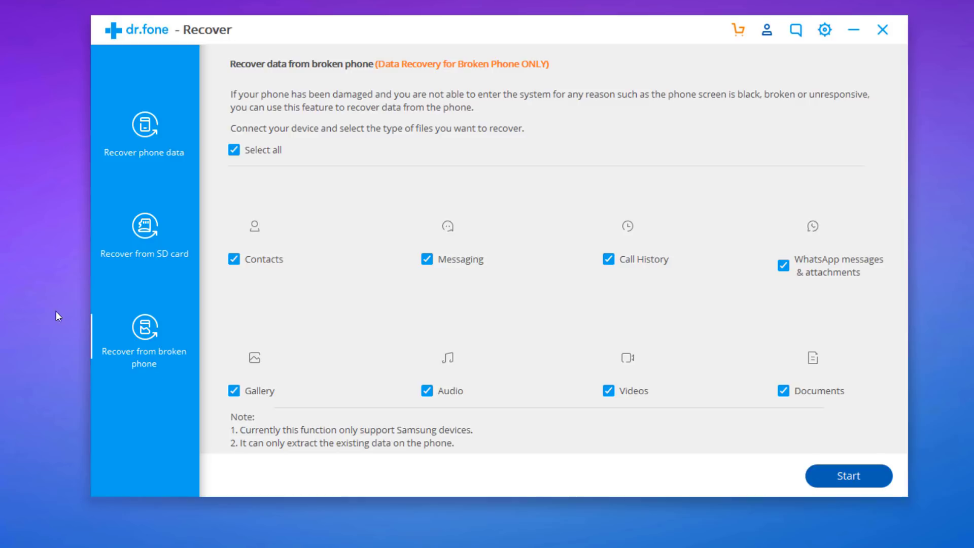
left_click(103, 105)
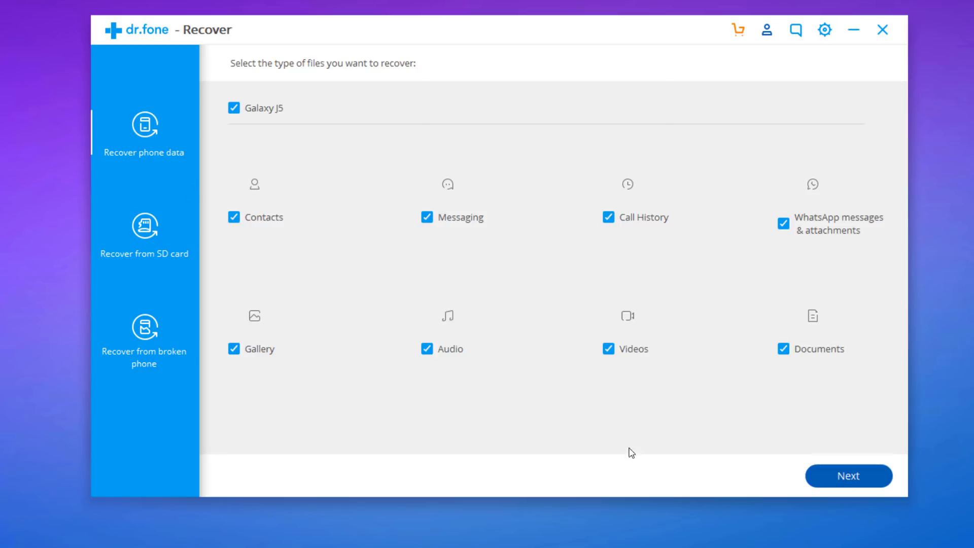
left_click(818, 475)
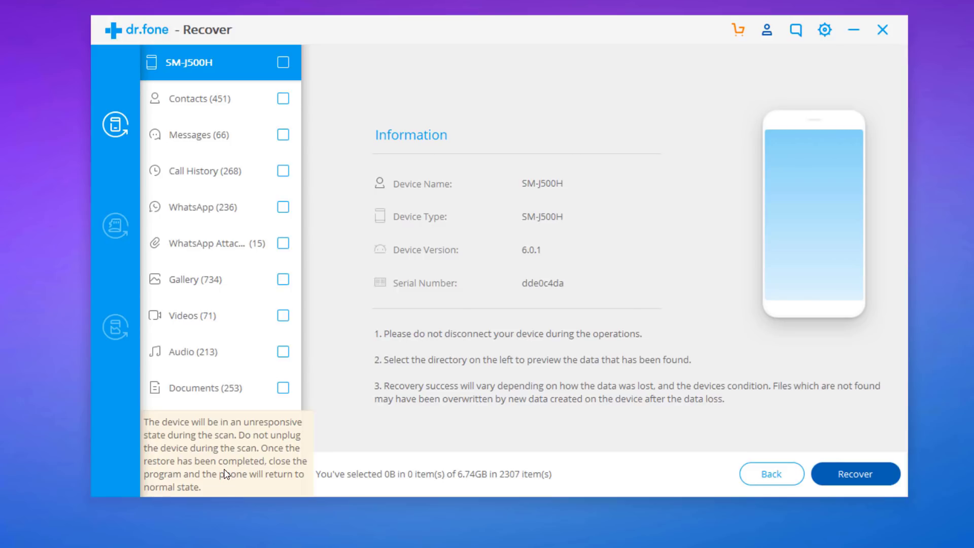
Step: Preview the scanned contacts, messages, call history, gallery, videos, audio and documents, and return to the device information
left_click(184, 98)
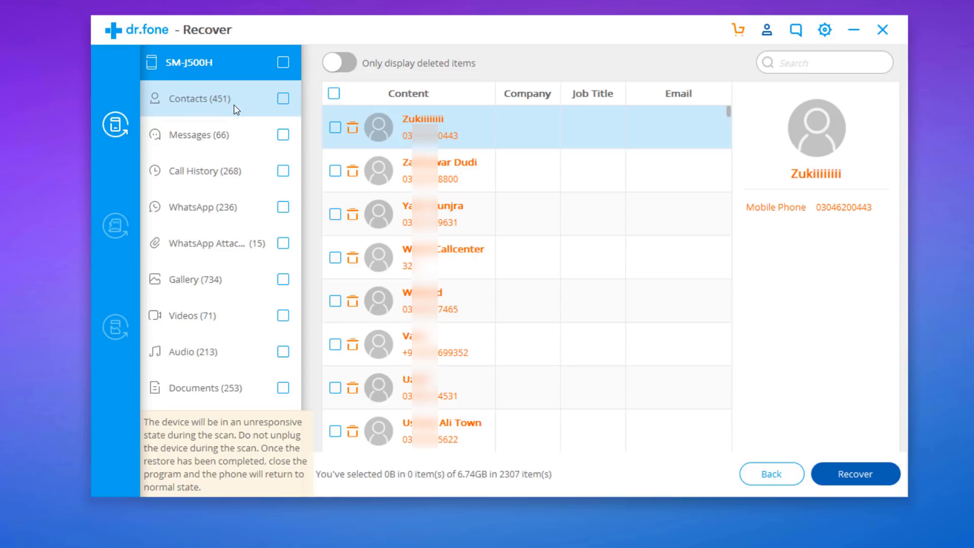
scroll(438, 260, "down", 5)
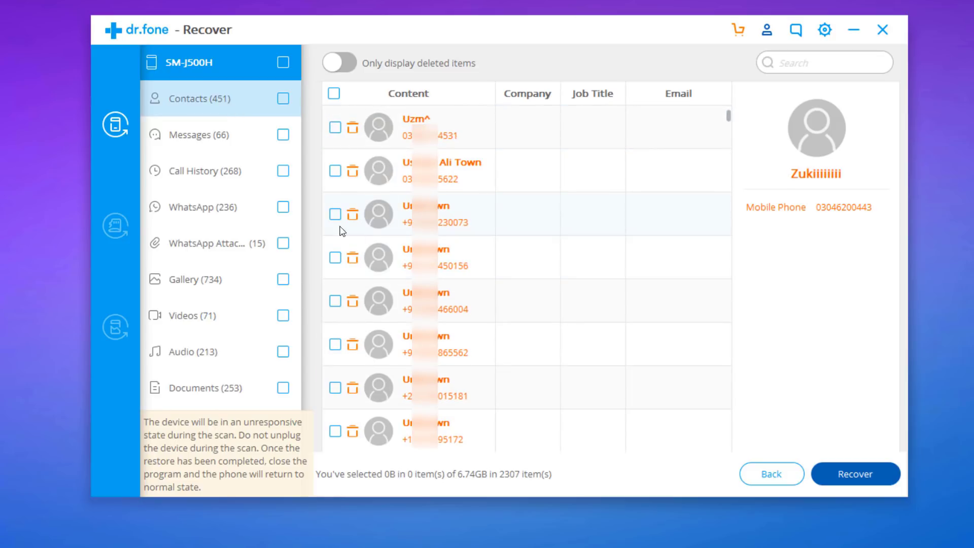
left_click(237, 145)
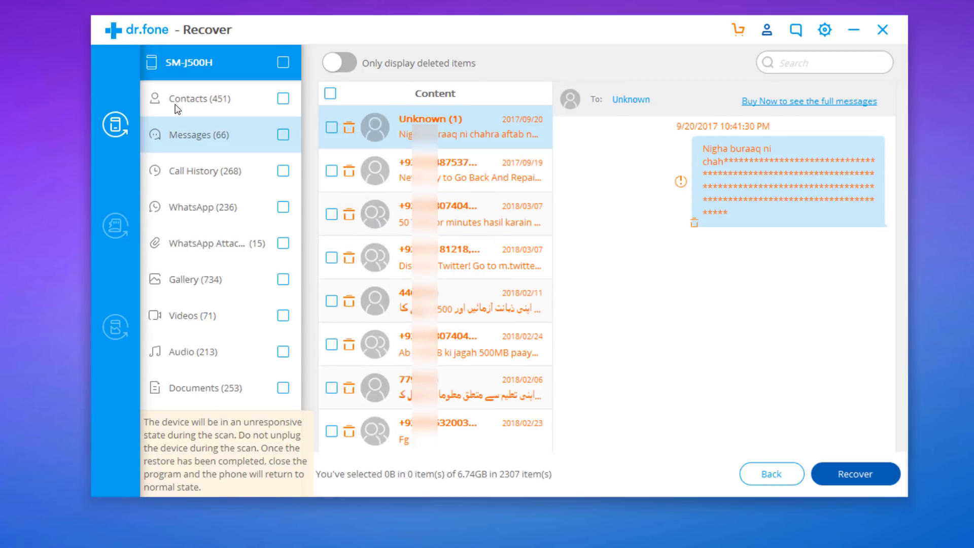
left_click(250, 176)
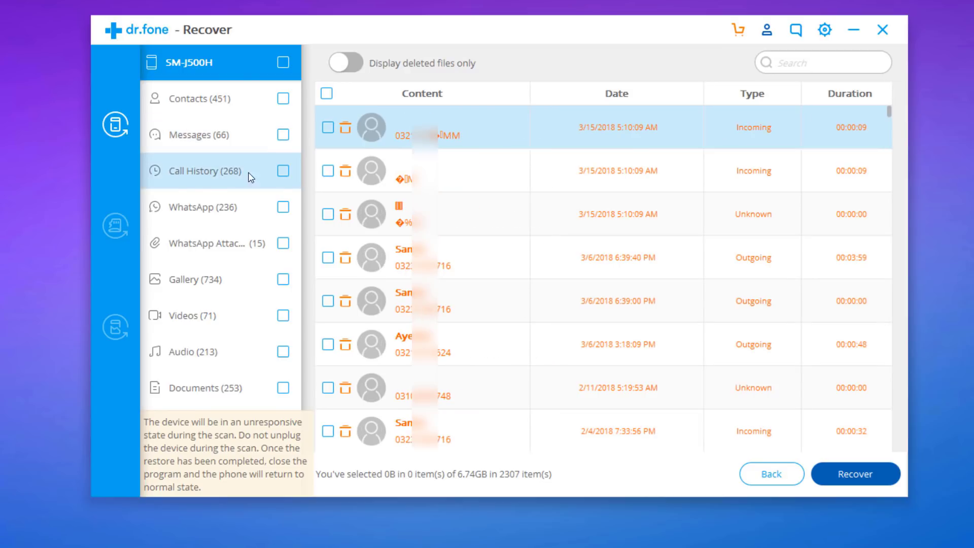
left_click(252, 208)
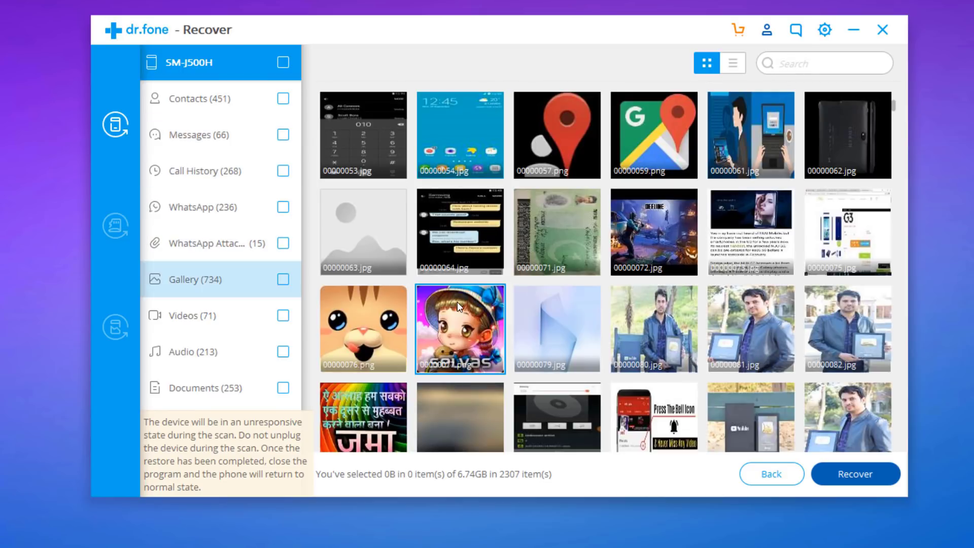
scroll(458, 302, "down", 15)
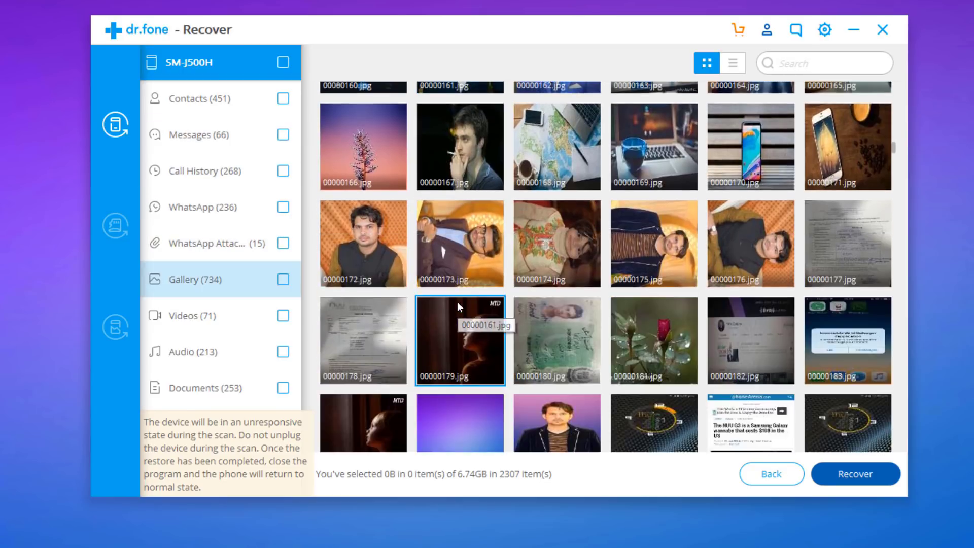
scroll(458, 303, "down", 5)
left_click(232, 319)
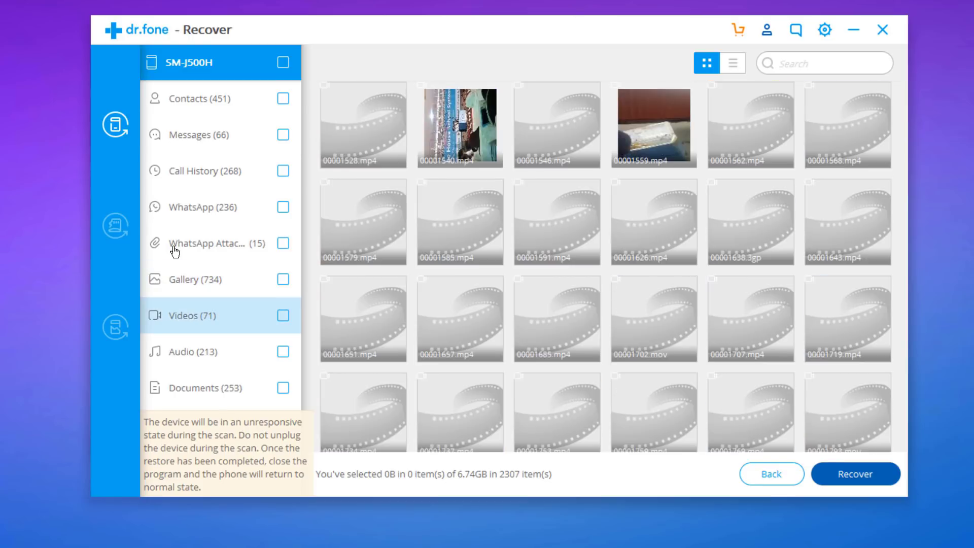
left_click(234, 358)
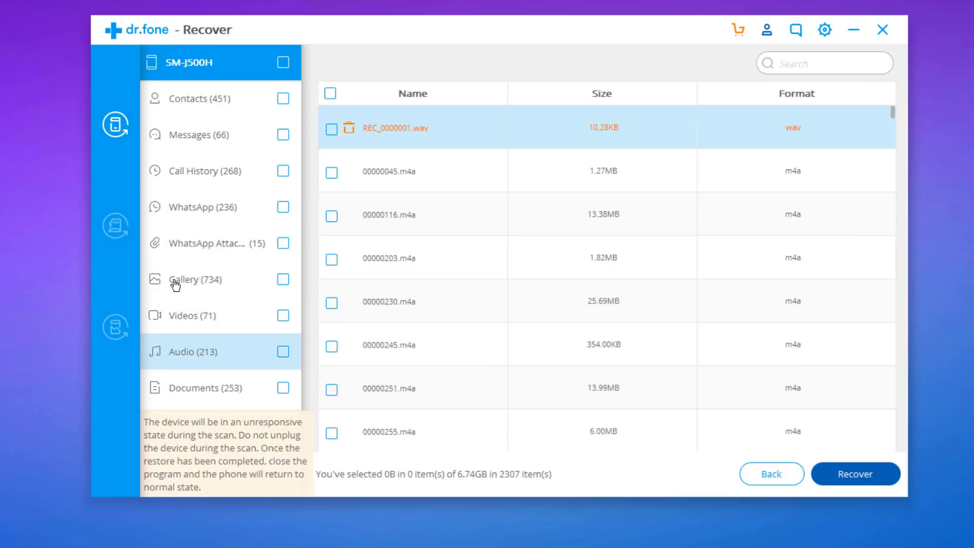
left_click(235, 394)
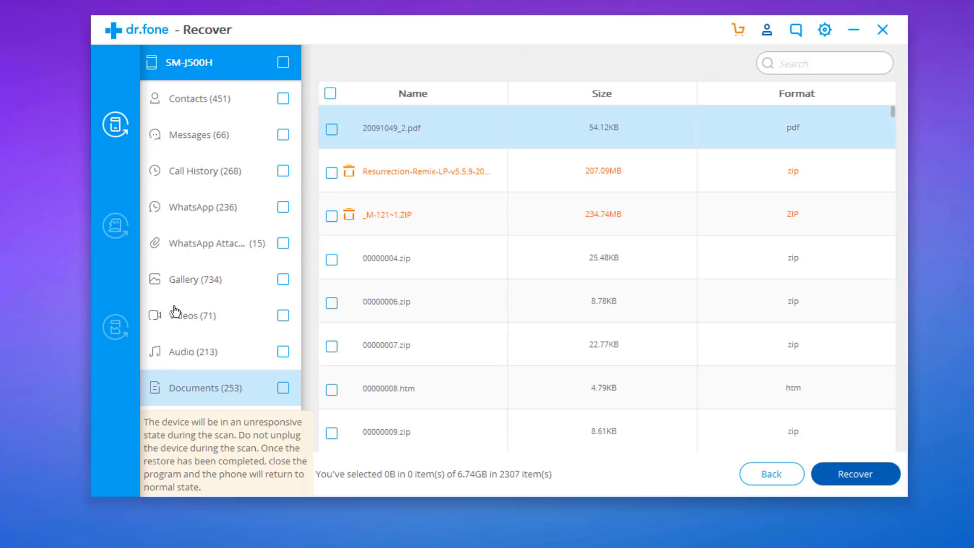
left_click(172, 50)
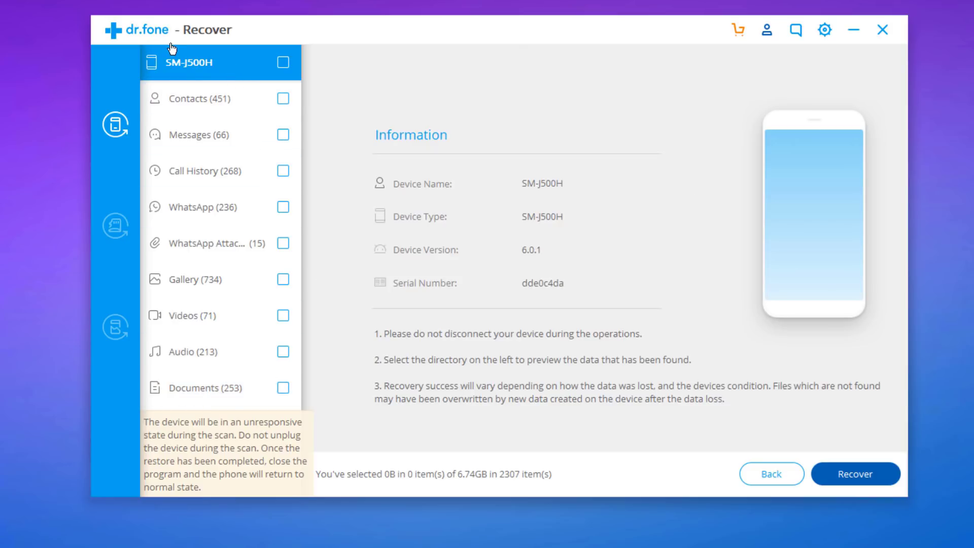
Step: Mark only the Contacts, Gallery and Videos categories of the SM-J500H for recovery
left_click(283, 62)
left_click(217, 53)
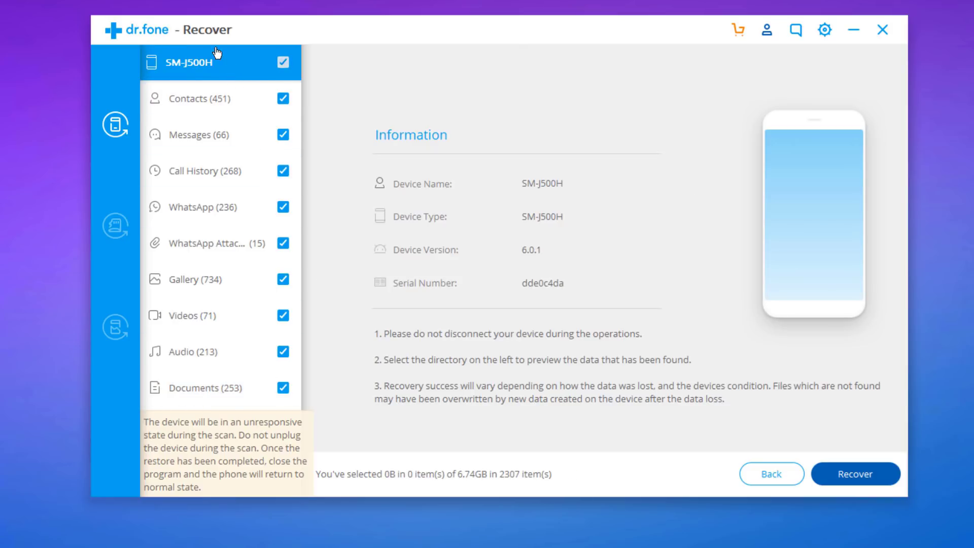
left_click(283, 99)
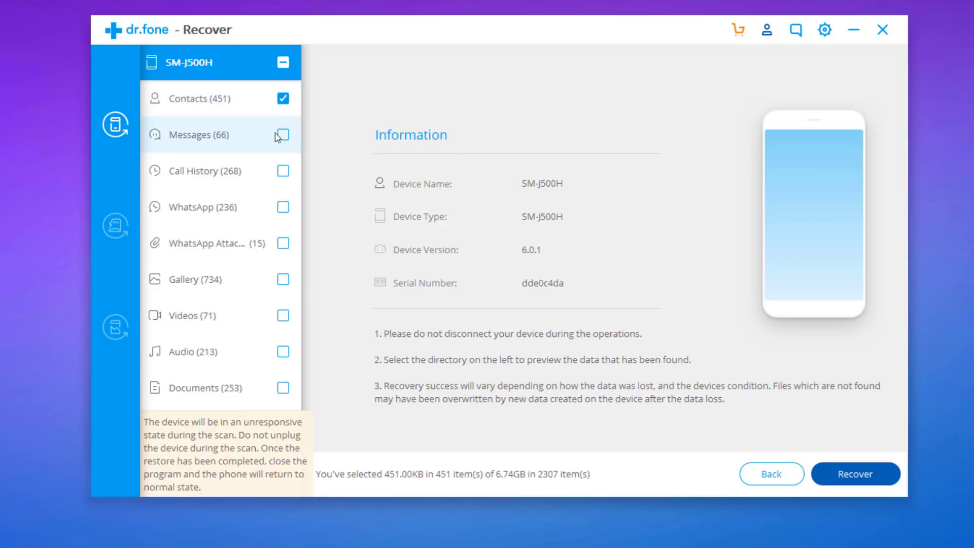
left_click(284, 279)
left_click(283, 315)
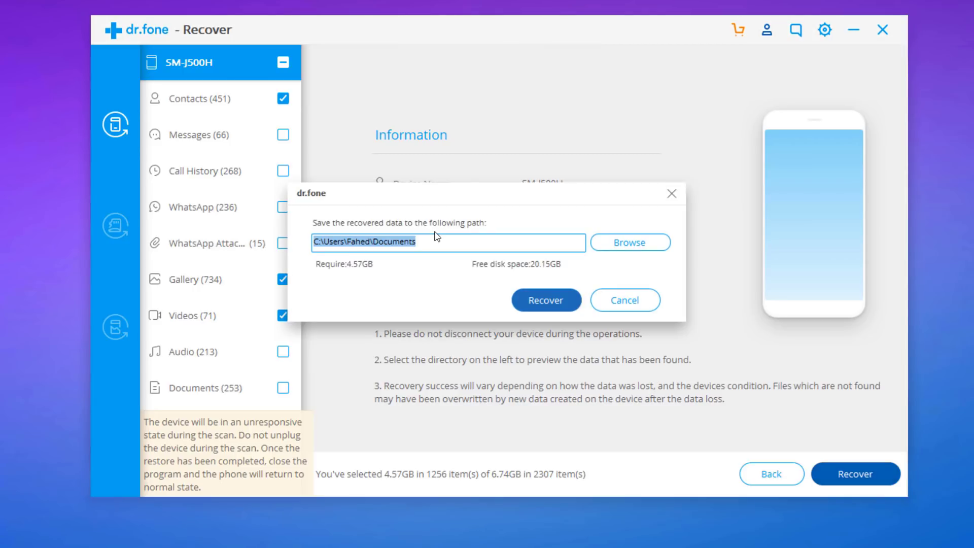
Step: Recover the selected items into a new folder named Data on the Desktop
left_click(627, 246)
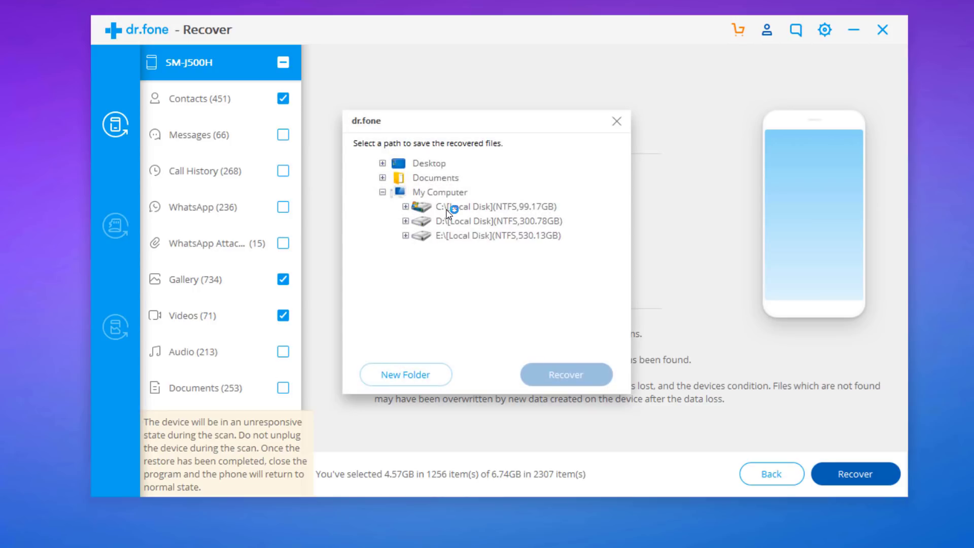
left_click(429, 164)
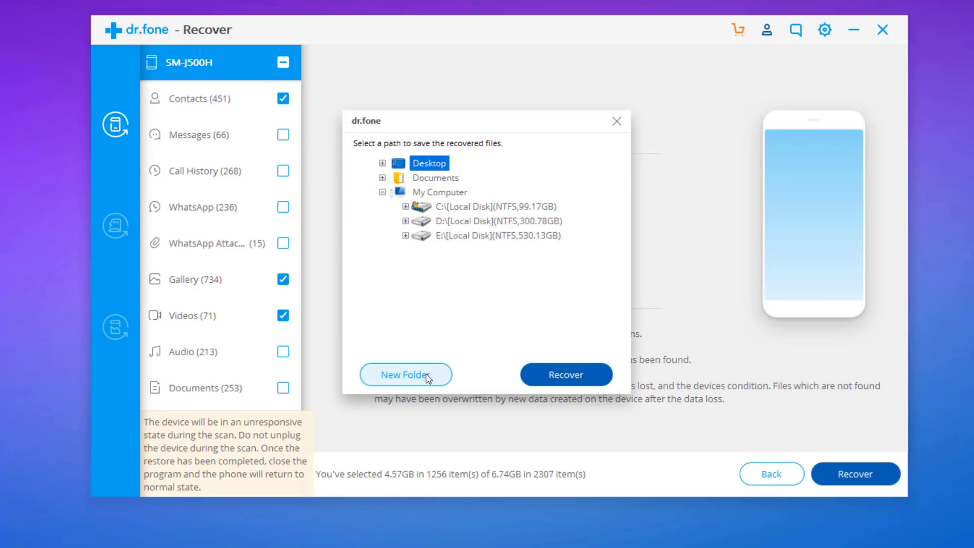
left_click(401, 375)
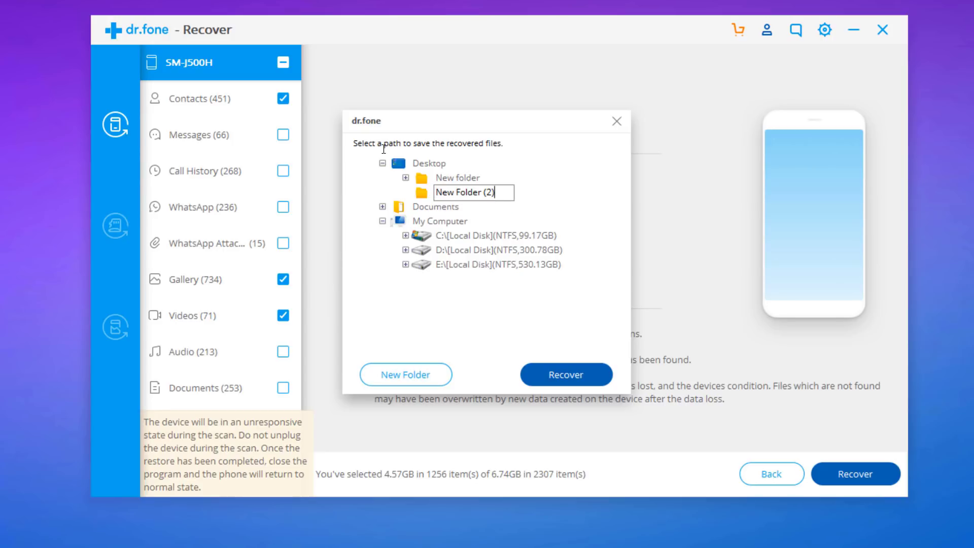
key("ctrl+a")
type("Data")
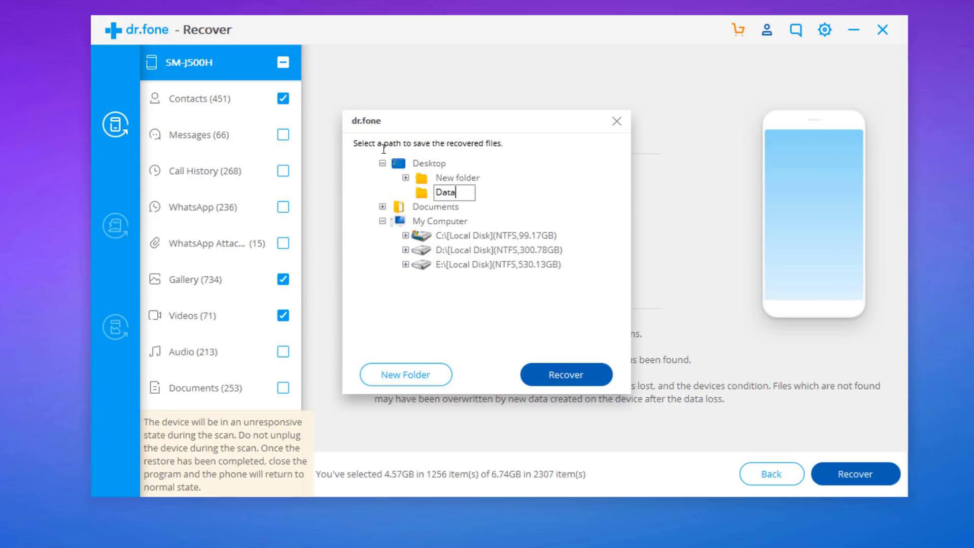
left_click(576, 375)
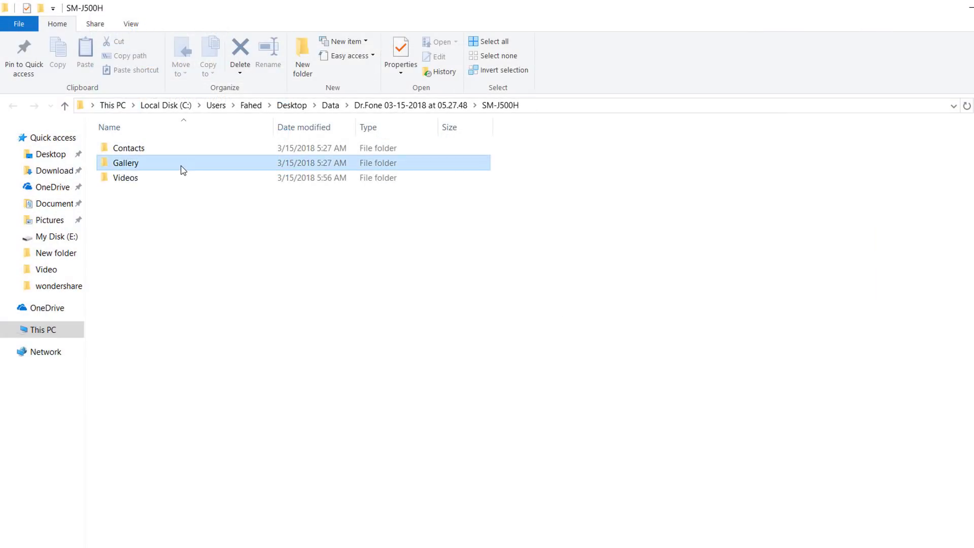
Step: Look through the recovered JPG pictures in the Gallery folder and return to the SM-J500H folder
double_click(181, 167)
double_click(182, 167)
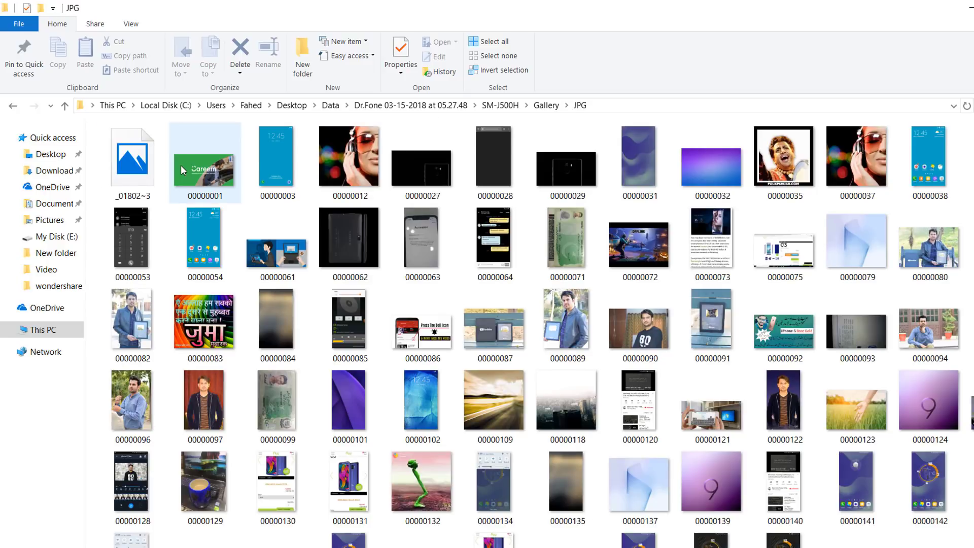
scroll(182, 168, "down", 5)
scroll(180, 166, "down", 10)
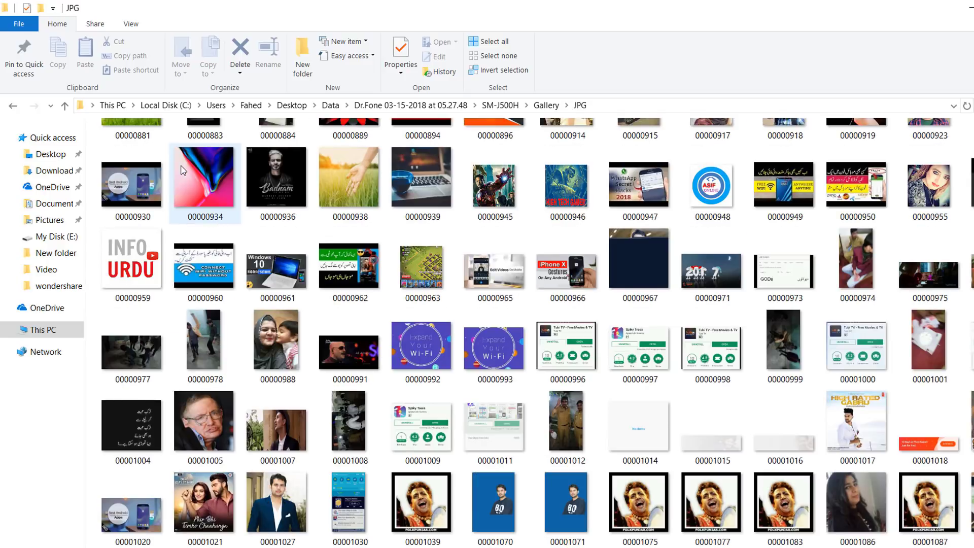
scroll(180, 165, "up", 10)
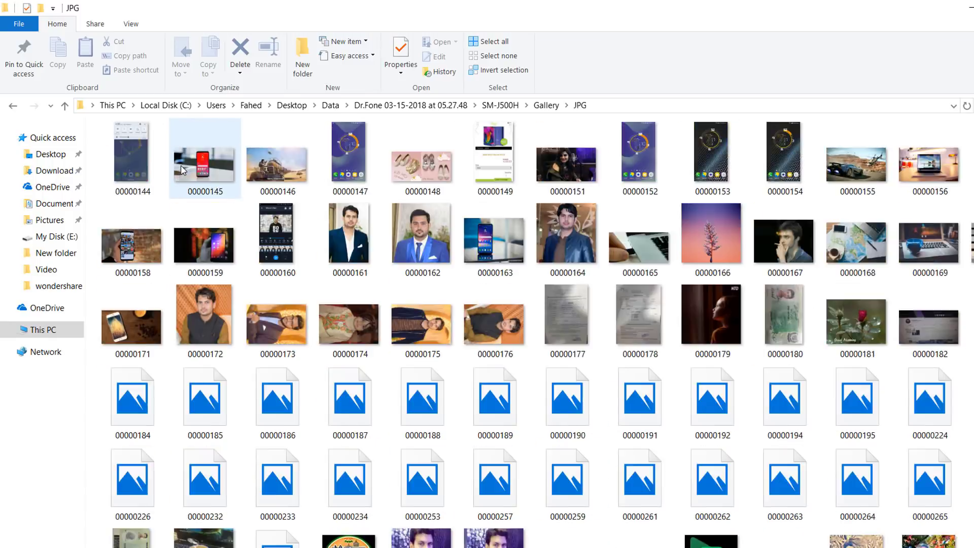
scroll(181, 170, "up", 3)
left_click(13, 105)
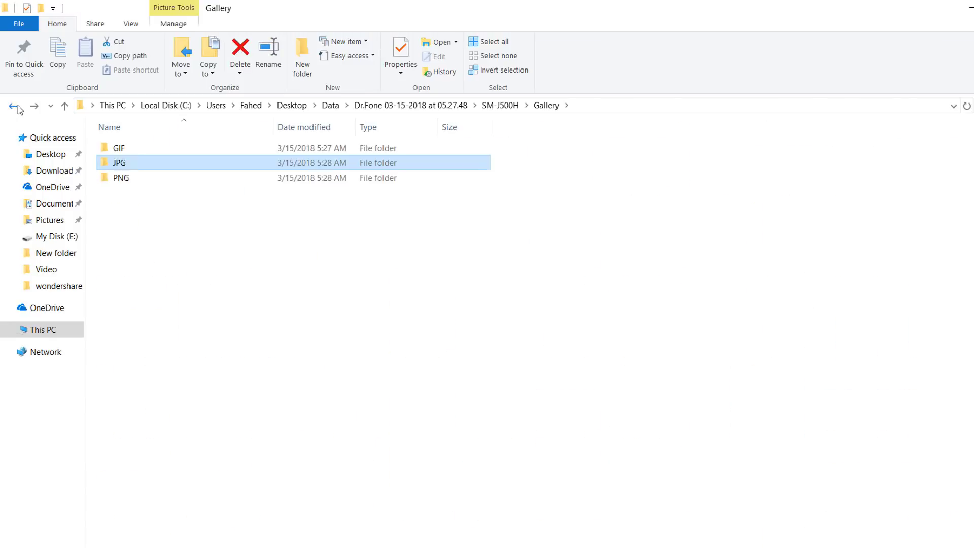
left_click(13, 105)
Step: Check the recovered VCard contacts folder and the MP4 folder of recovered videos
double_click(128, 152)
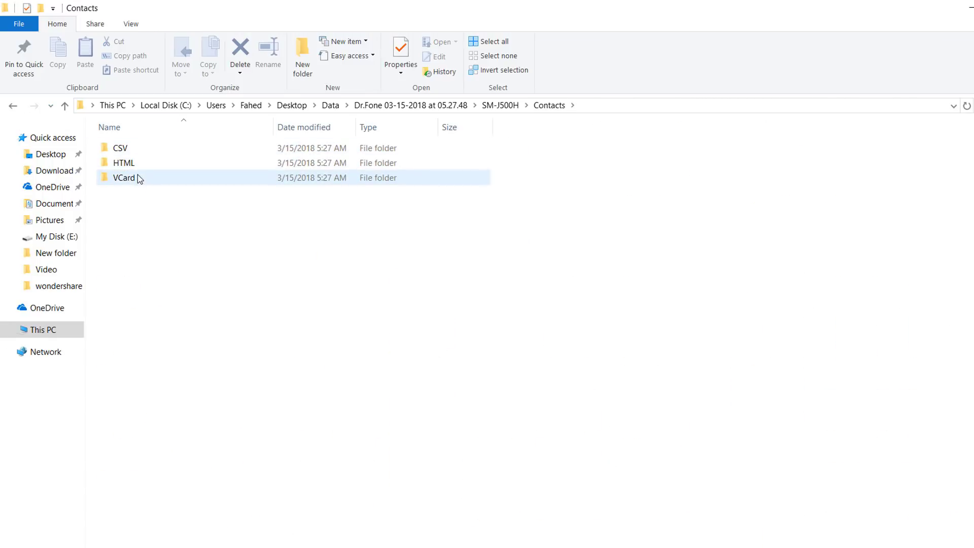
double_click(139, 176)
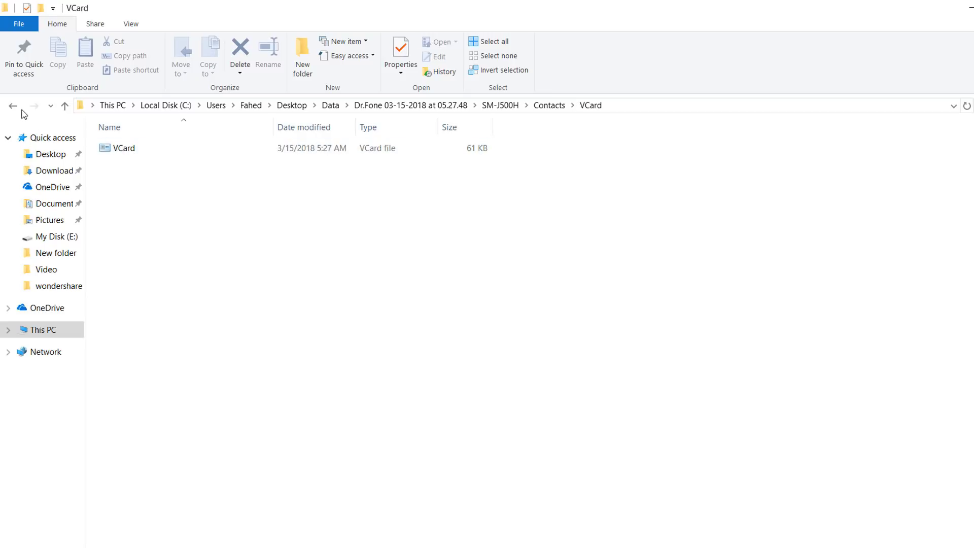
left_click(13, 105)
left_click(13, 105)
double_click(133, 177)
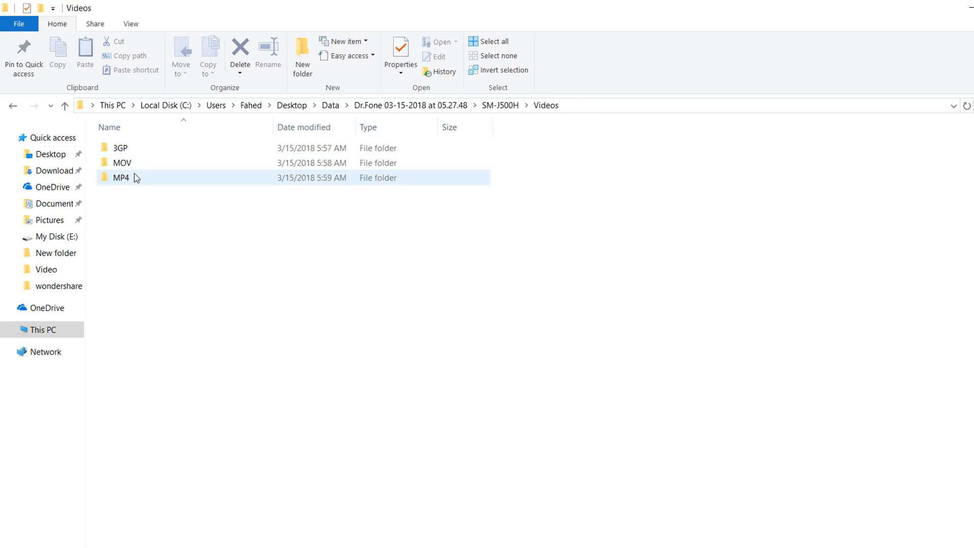
double_click(133, 177)
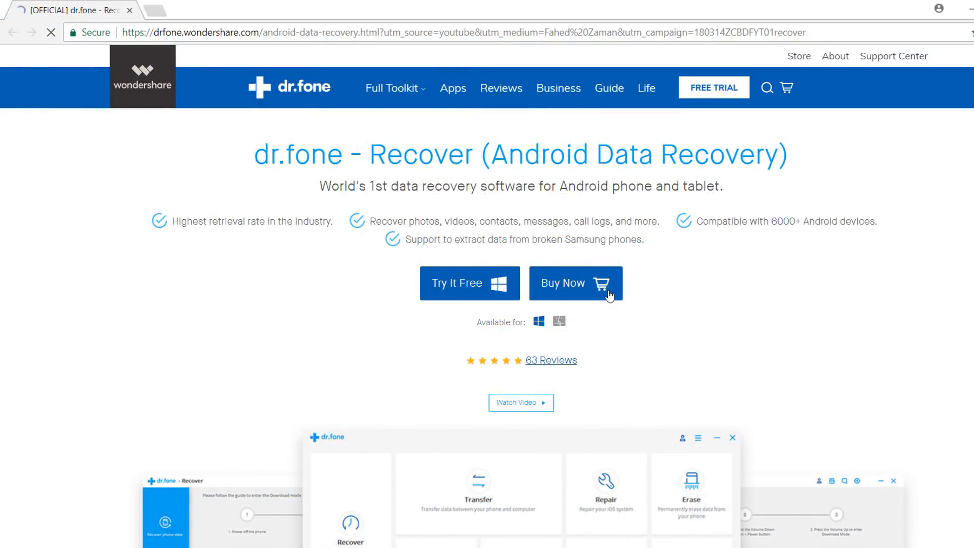
Step: In the web browser, open the purchase page with the pricing plans for dr.fone - Recover (Android)
left_click(609, 296)
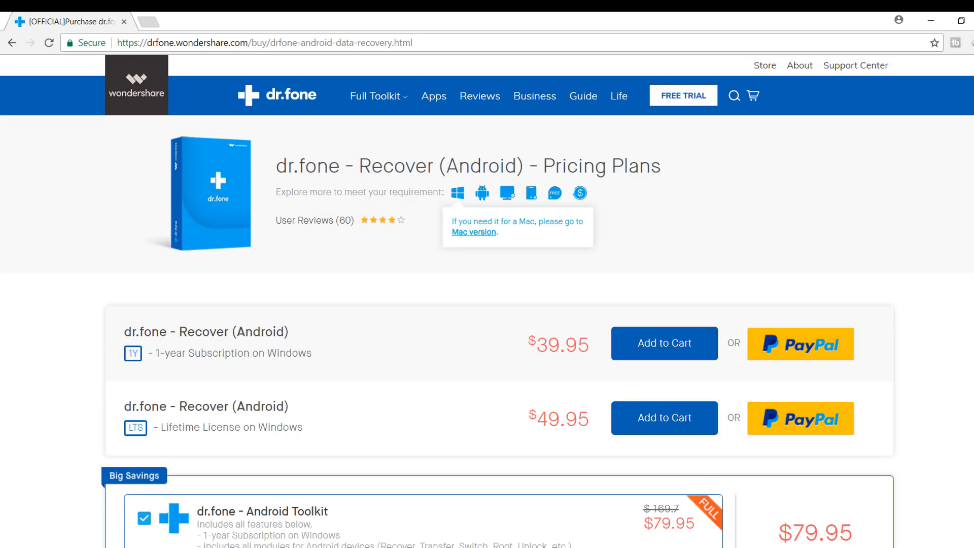